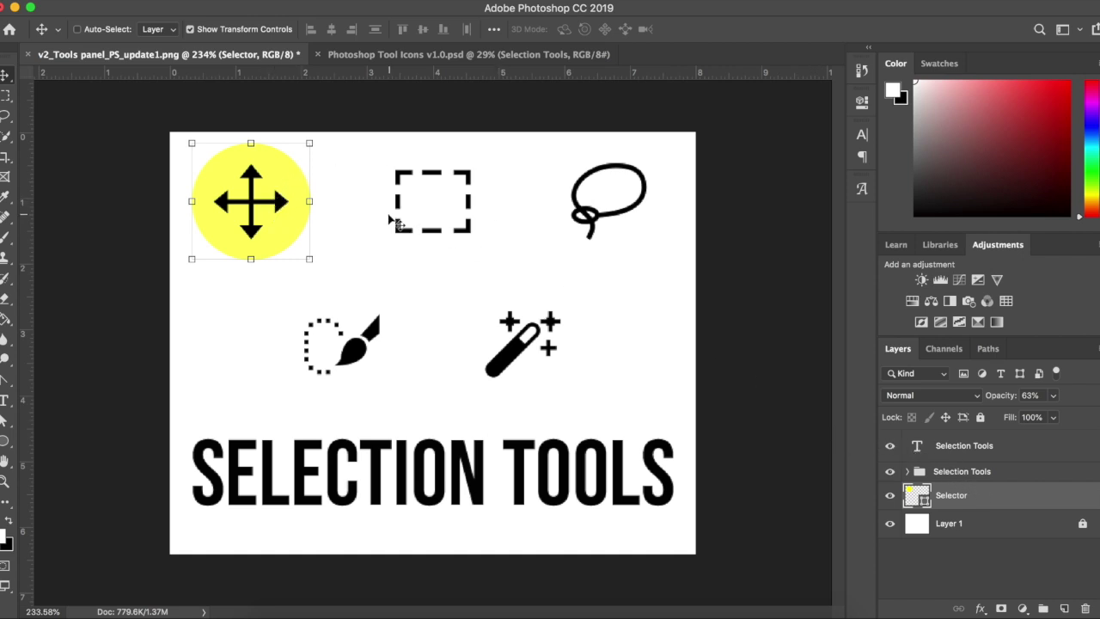
Try rotating and enlarging the yellow circle on the Selector layer with its transform controls, and discard the transform.
click(990, 496)
click(191, 31)
click(191, 31)
mouse_move(274, 222)
mouse_down()
mouse_move(310, 234)
mouse_move(478, 222)
mouse_move(429, 197)
mouse_move(339, 216)
mouse_move(284, 210)
mouse_move(281, 226)
mouse_move(258, 230)
mouse_up()
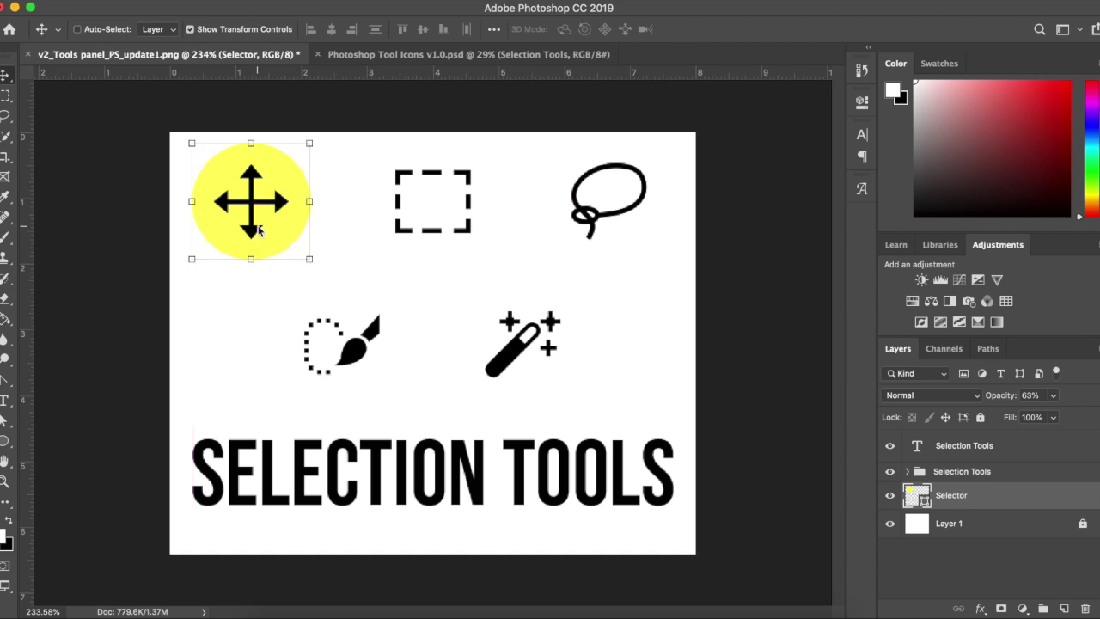
click(307, 260)
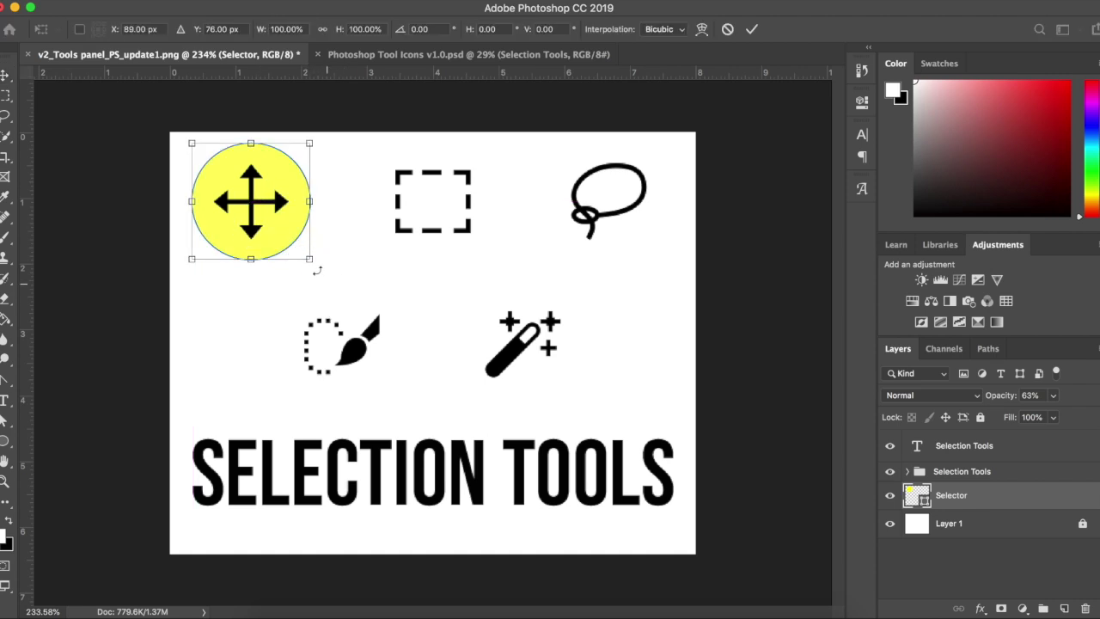
drag(307, 259, 373, 235)
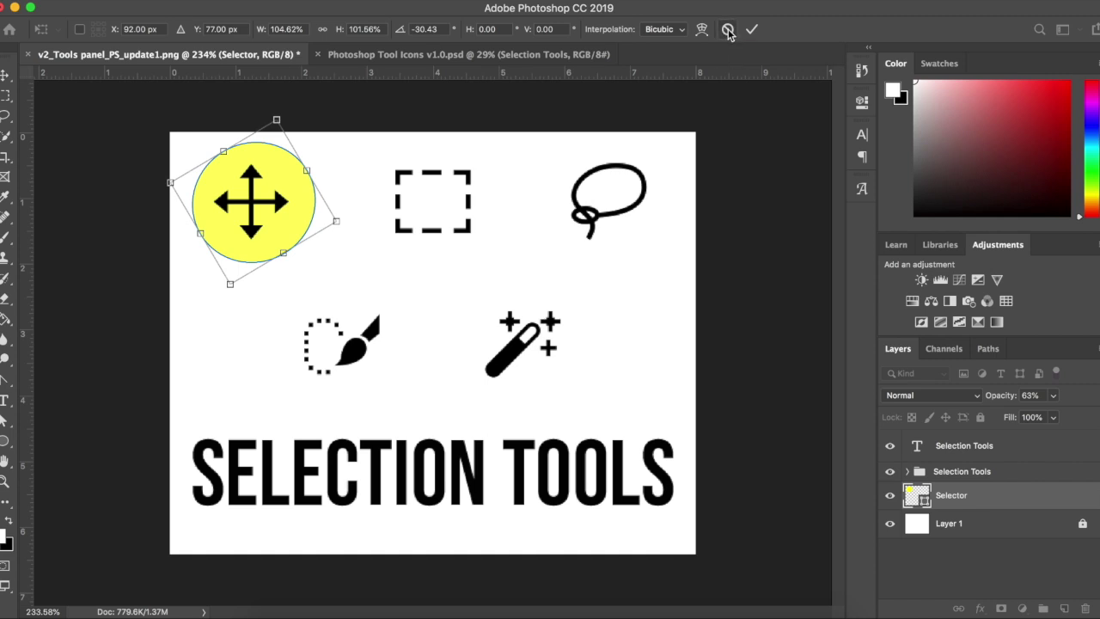
click(728, 30)
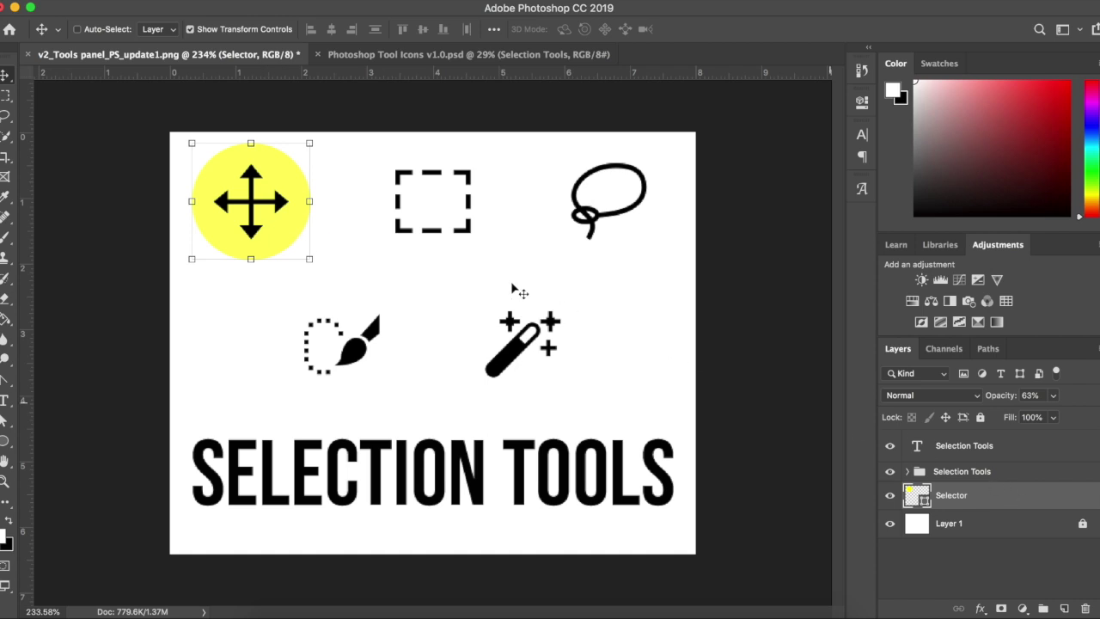
Move the yellow highlight circle onto the rectangular marquee icon and activate the Rectangular Marquee tool.
drag(282, 238, 459, 234)
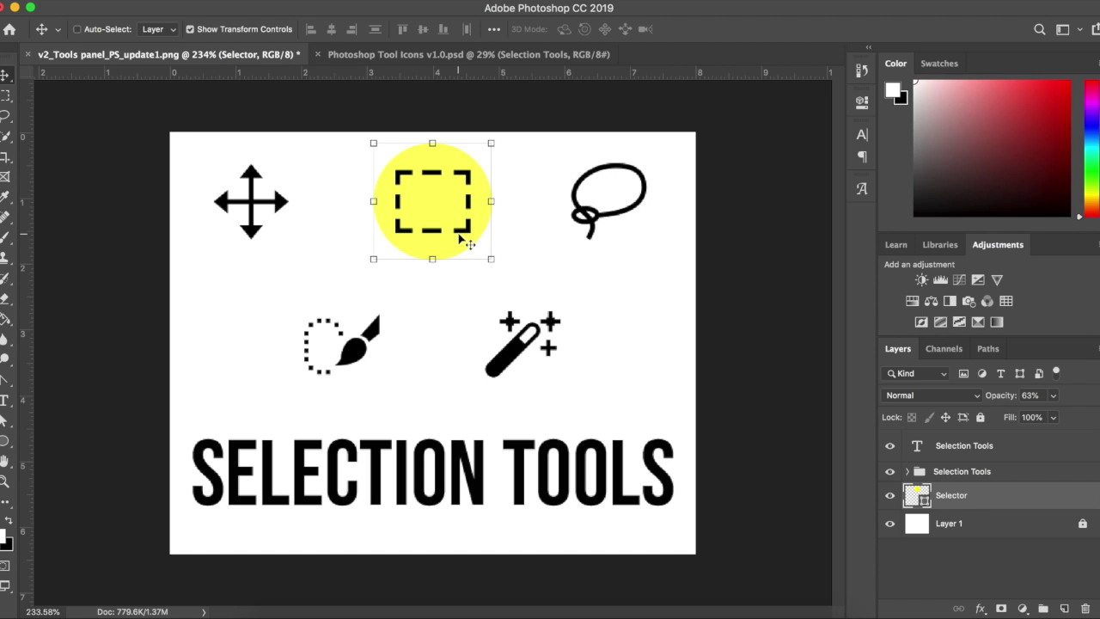
click(6, 97)
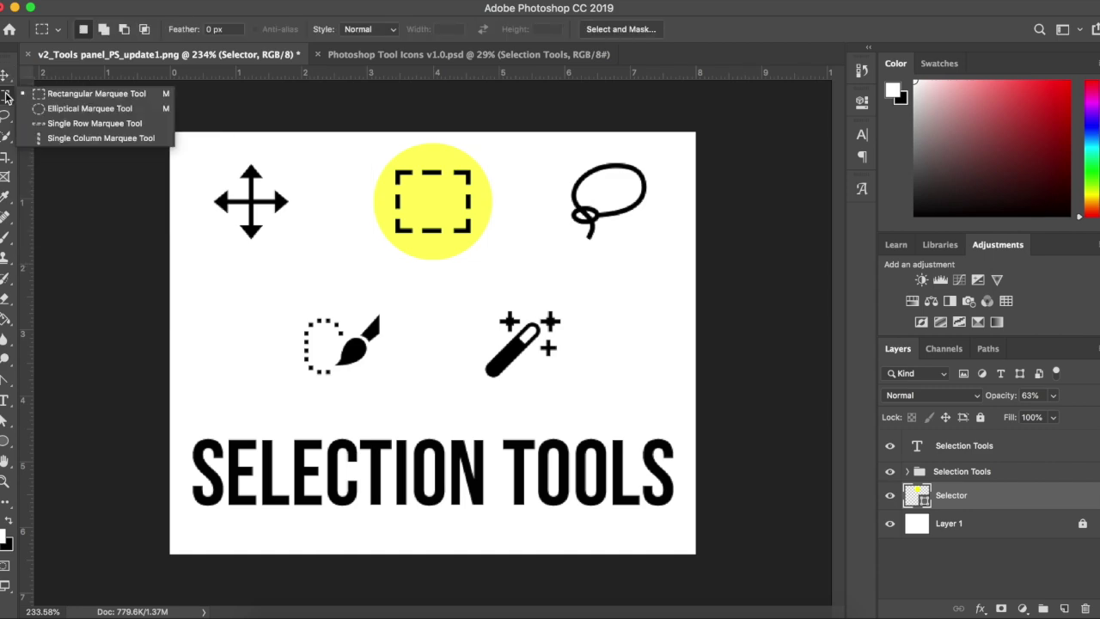
click(103, 101)
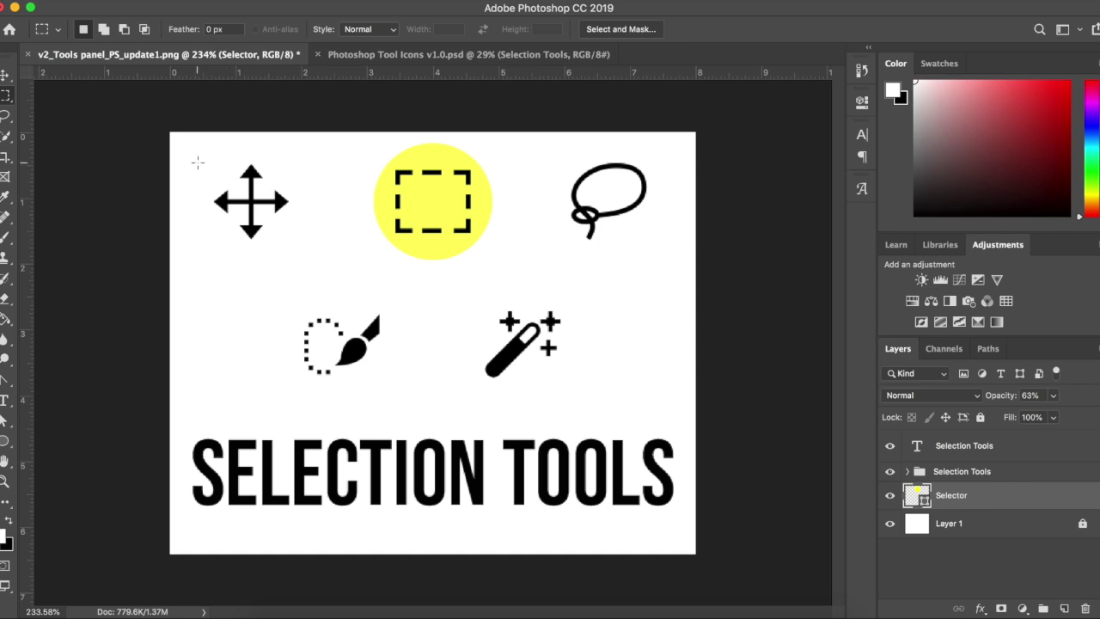
Draw a rectangular selection from beside the move icon to past the magic wand icon, and clear it.
drag(192, 154, 567, 400)
scroll(590, 386, up, 6)
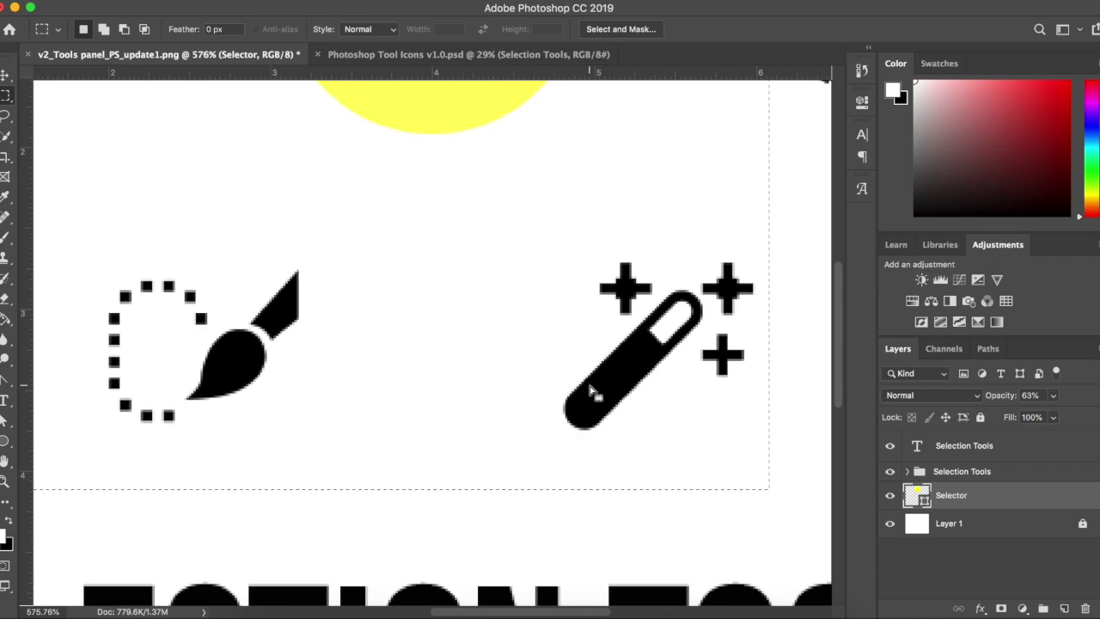
scroll(590, 386, down, 10)
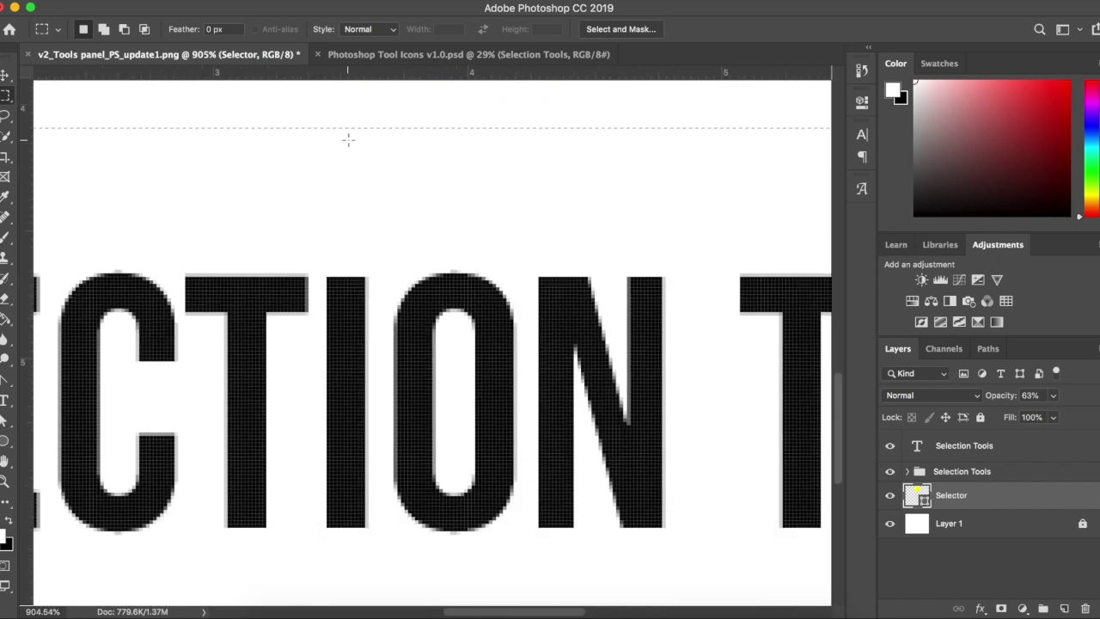
scroll(494, 258, down, 5)
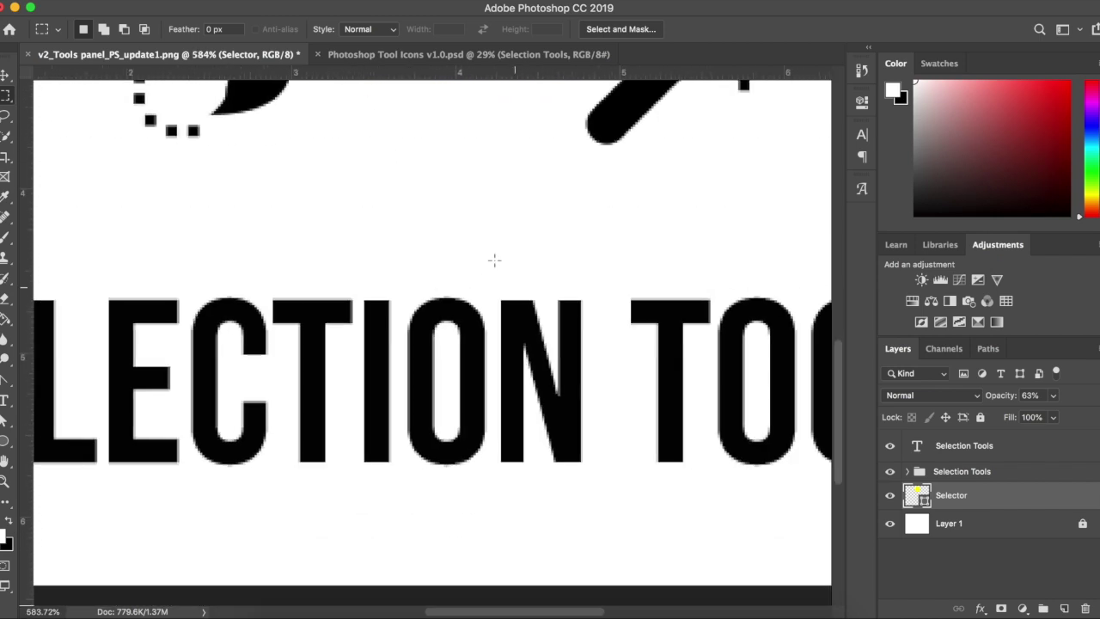
scroll(494, 257, down, 2)
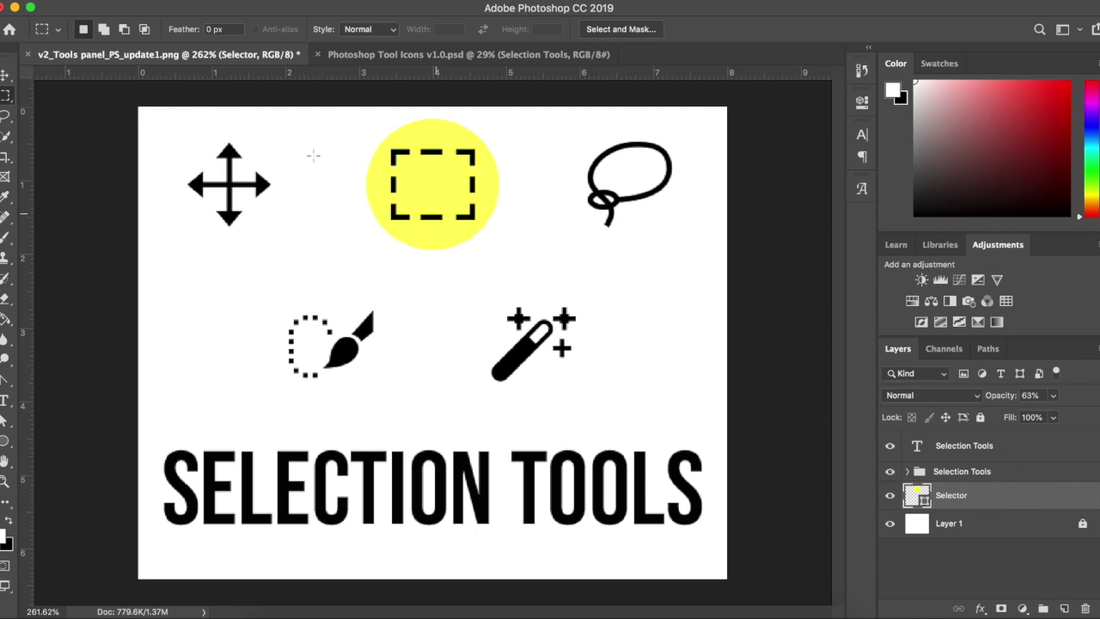
Move the yellow highlight circle onto the lasso icon with the Move tool.
key(v)
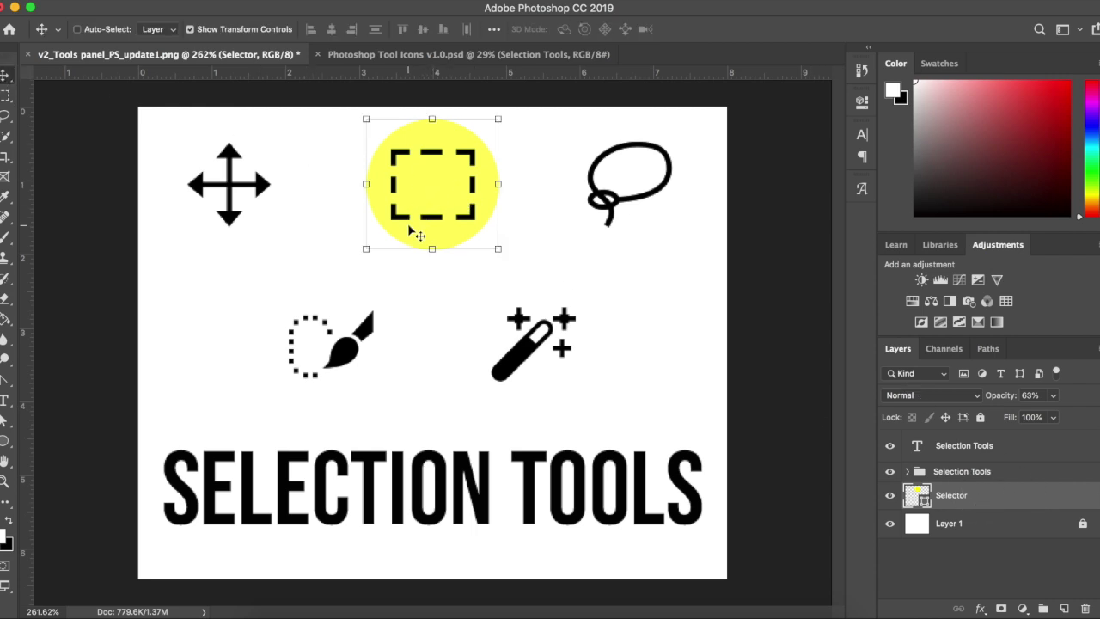
mouse_move(418, 206)
mouse_down()
mouse_move(607, 206)
mouse_move(621, 217)
mouse_up()
drag(617, 215, 608, 215)
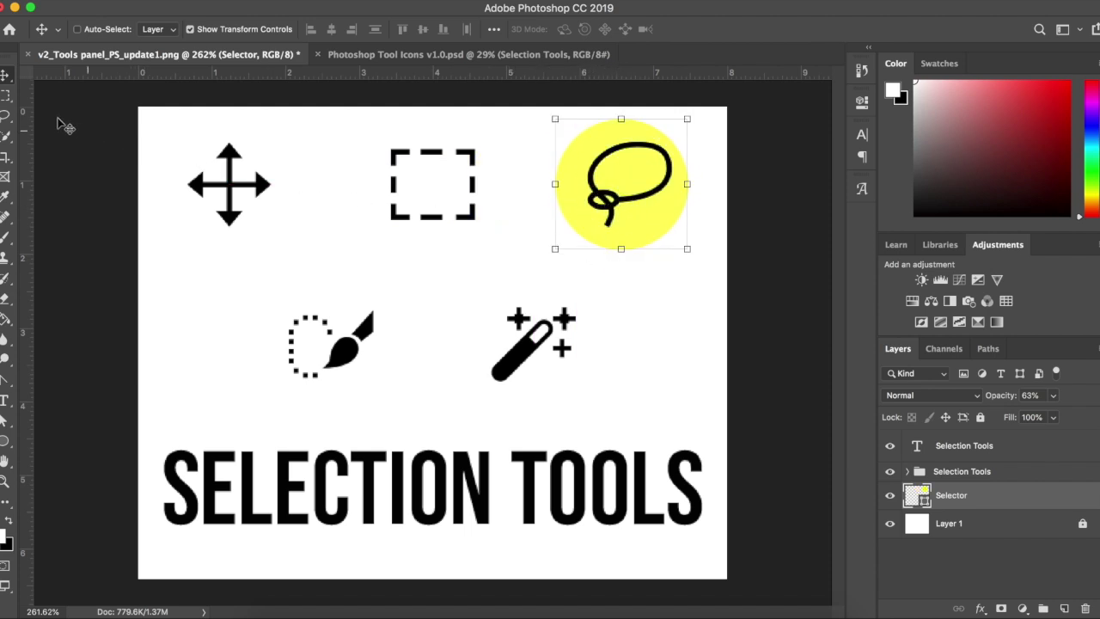
Draw a freehand selection around the rectangular marquee icon with the Lasso tool, and deselect it.
click(5, 118)
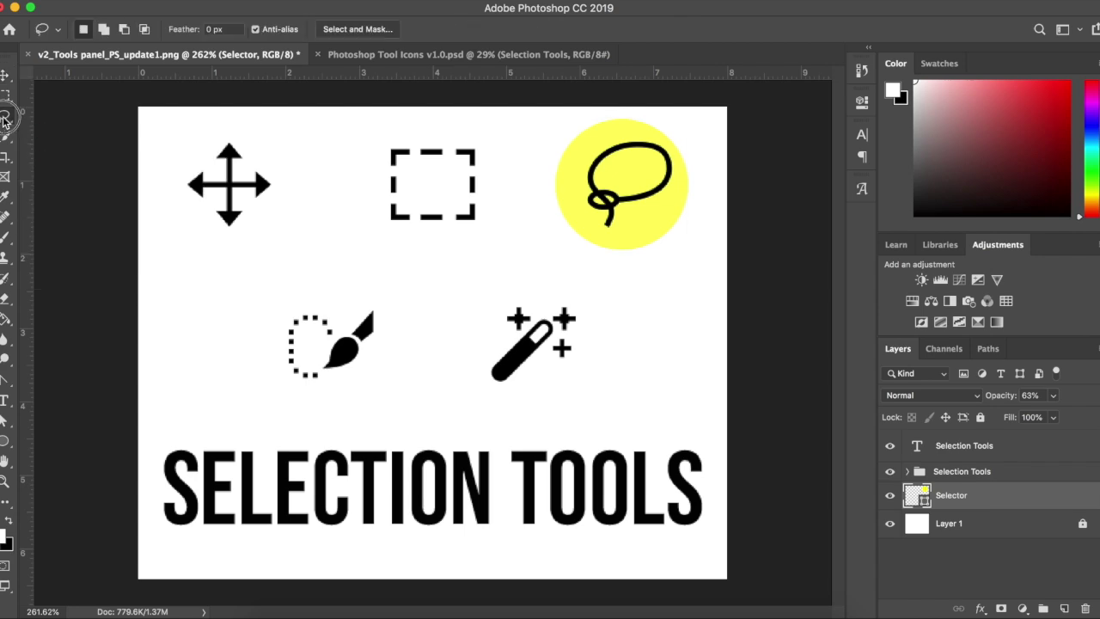
click(5, 118)
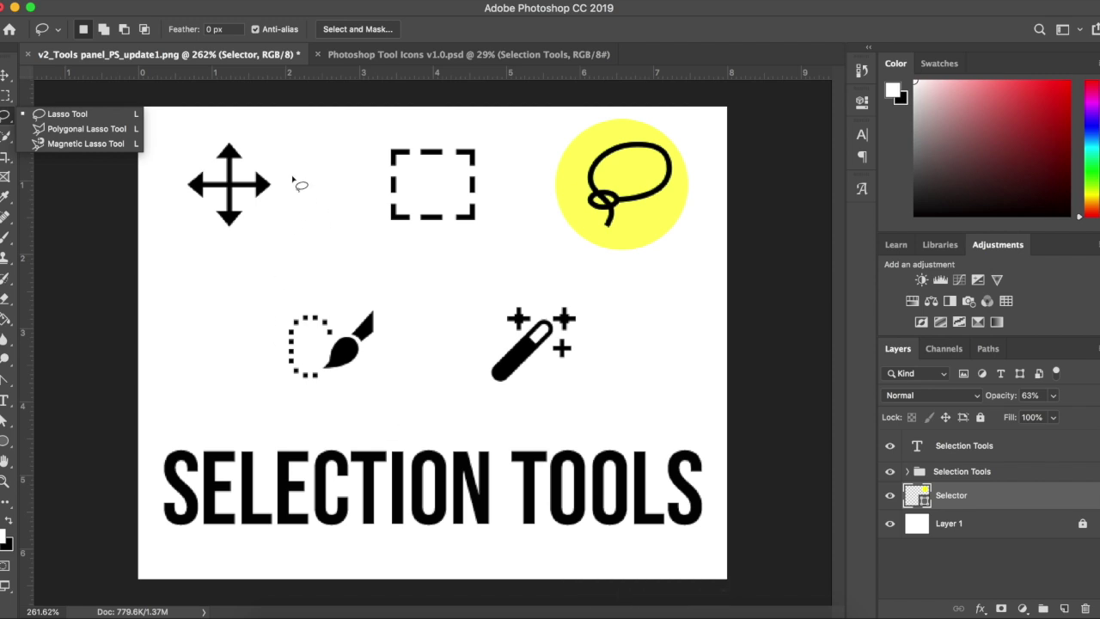
mouse_move(296, 171)
mouse_down()
mouse_move(318, 248)
mouse_move(404, 276)
mouse_move(429, 341)
mouse_move(448, 351)
mouse_move(484, 337)
mouse_move(493, 294)
mouse_move(482, 249)
mouse_move(533, 245)
mouse_move(540, 205)
mouse_move(499, 139)
mouse_move(445, 135)
mouse_move(295, 170)
mouse_up()
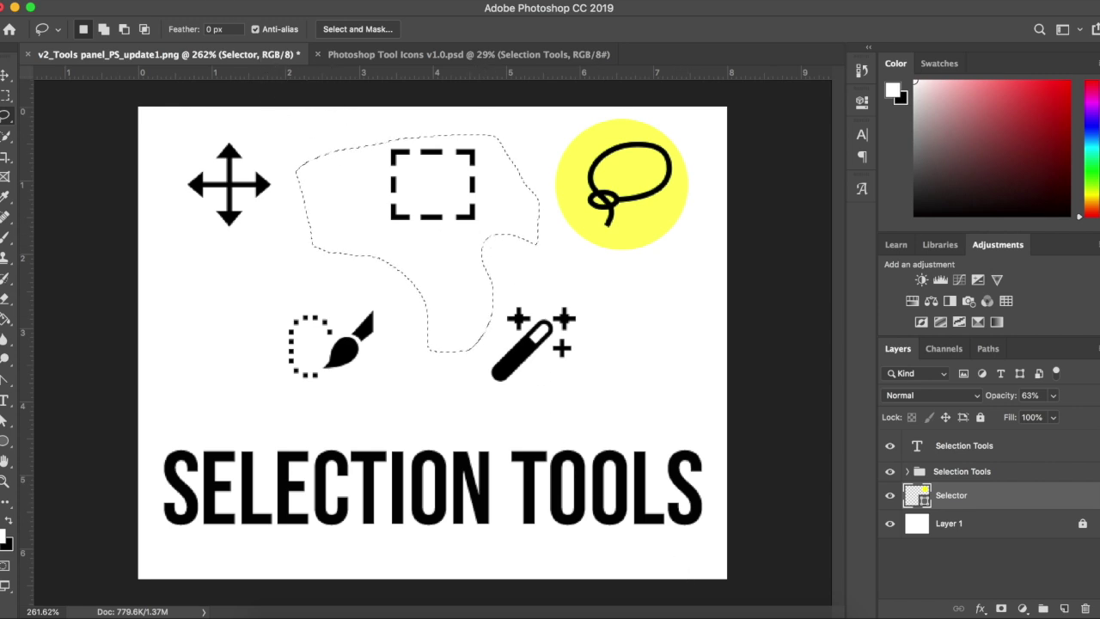
click(196, 1)
mouse_move(329, 1)
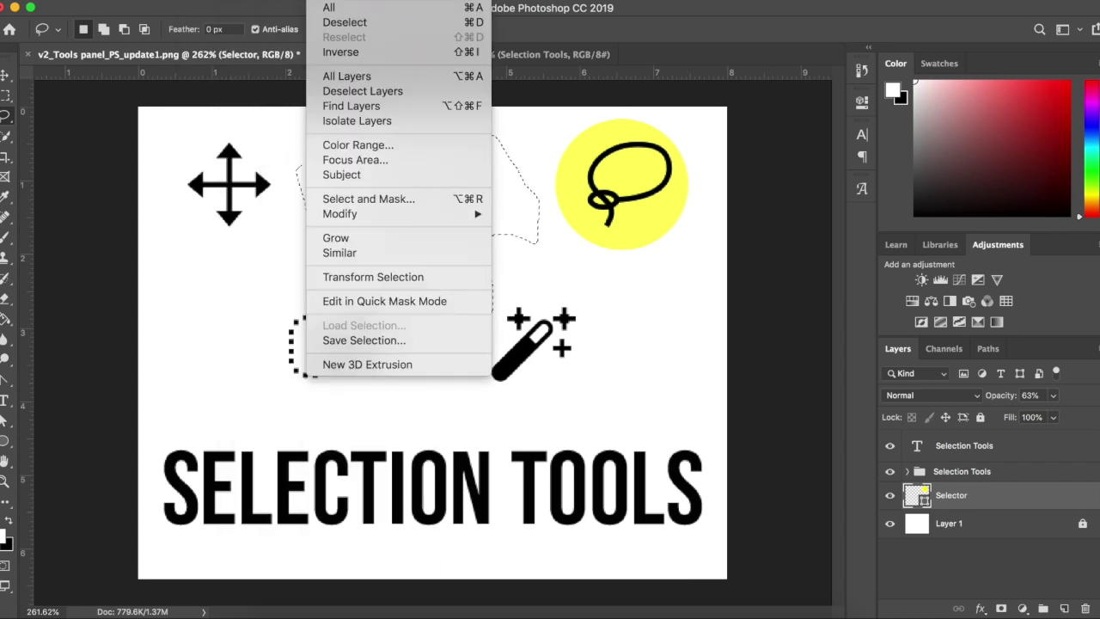
click(345, 24)
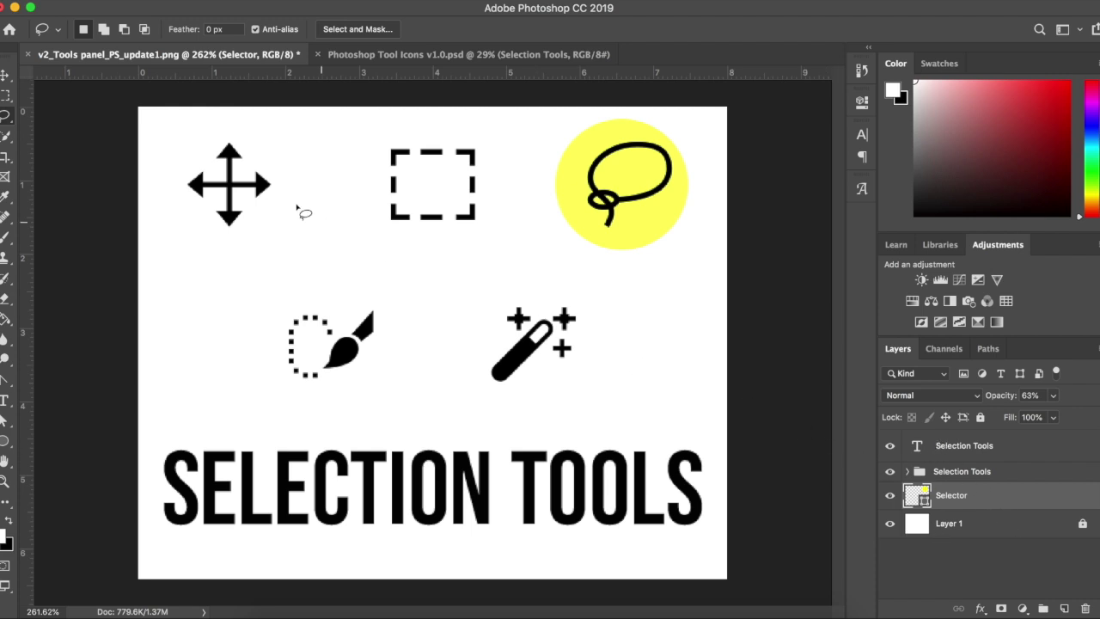
Move the yellow highlight circle onto the quick selection brush icon with the Move tool.
click(5, 77)
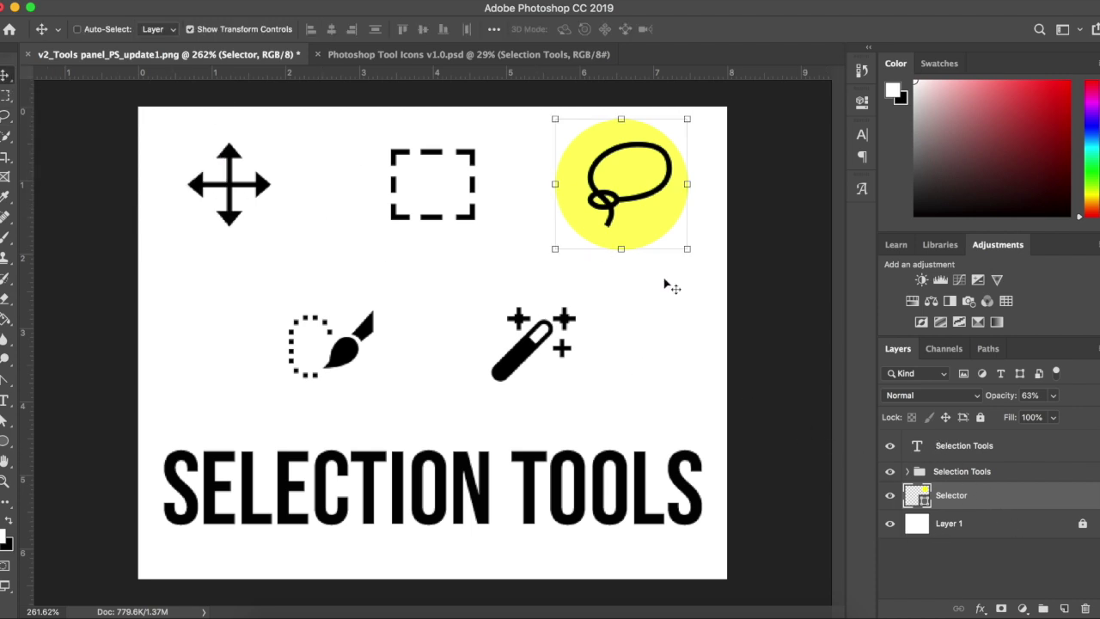
mouse_move(647, 215)
mouse_down()
mouse_move(336, 373)
mouse_move(364, 369)
mouse_move(351, 377)
mouse_up()
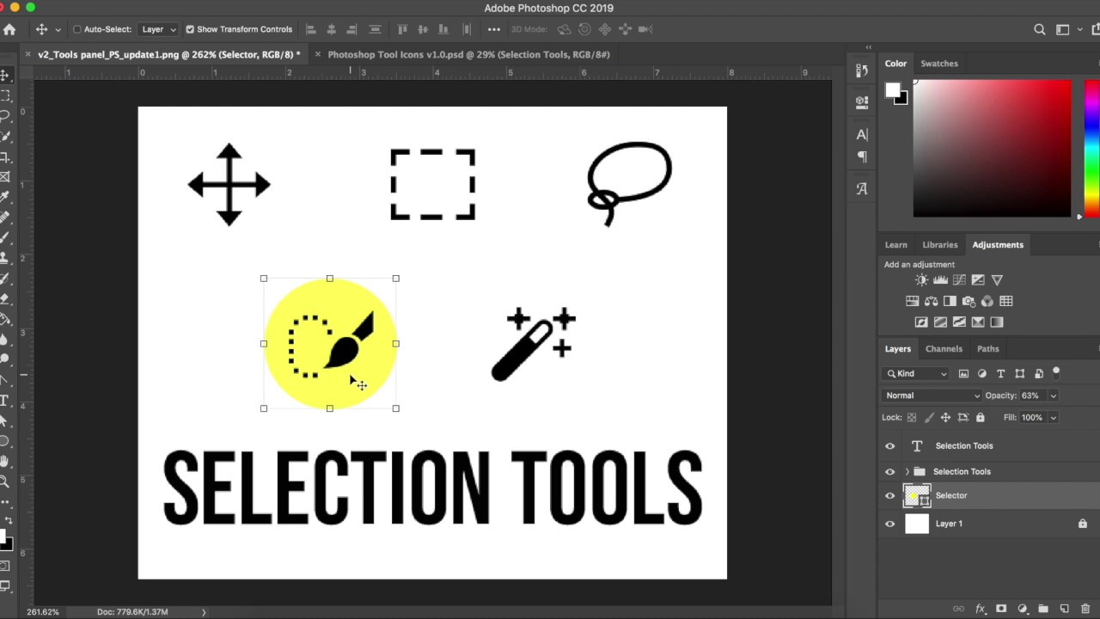
Set the Quick Selection tool's brush size to 44 px.
click(6, 140)
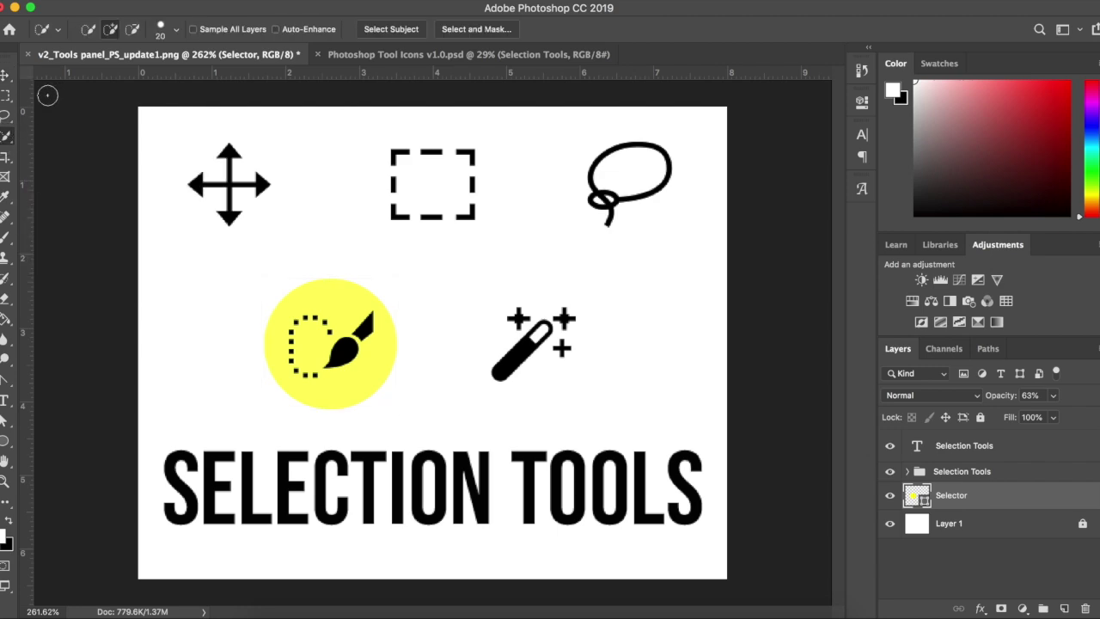
click(169, 34)
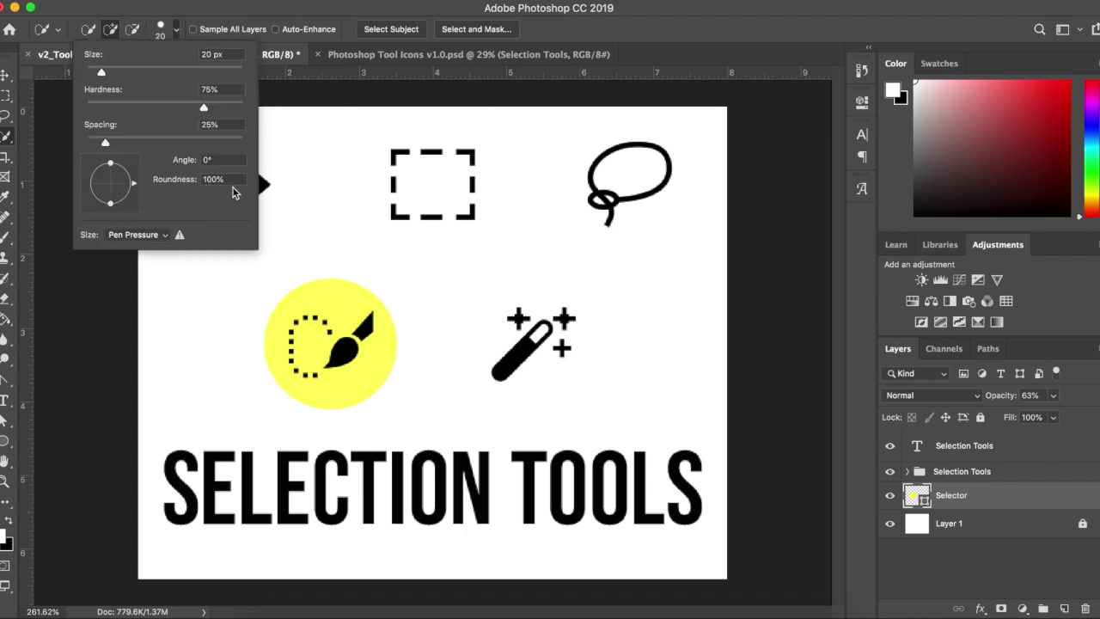
drag(101, 72, 121, 73)
click(101, 11)
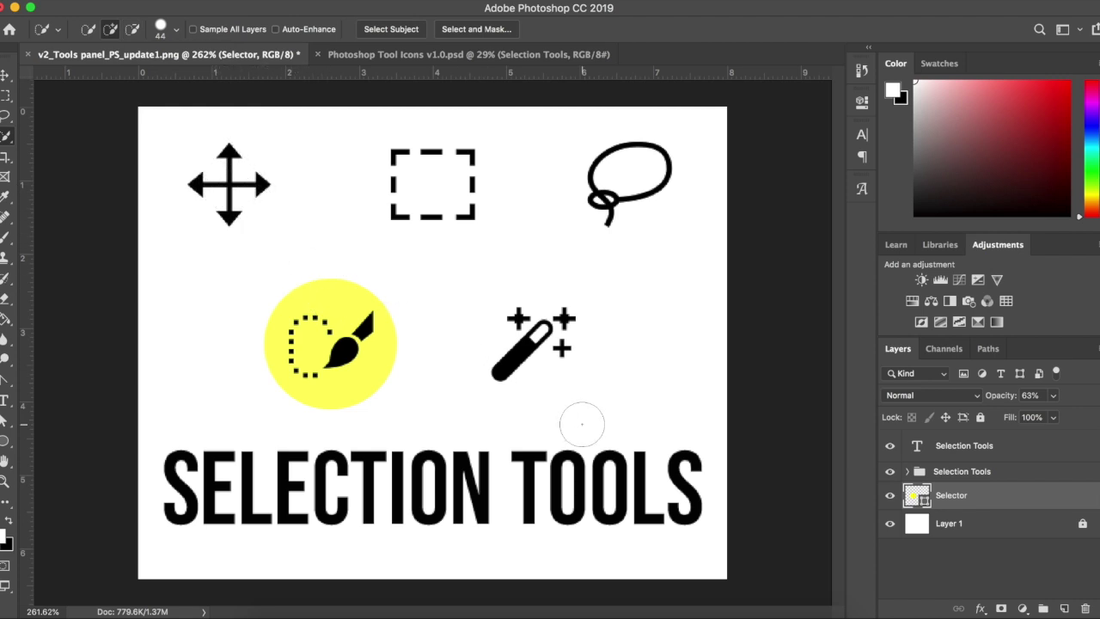
Add a new layer above the Selector layer and enable Sample All Layers for the Quick Selection tool.
click(1065, 609)
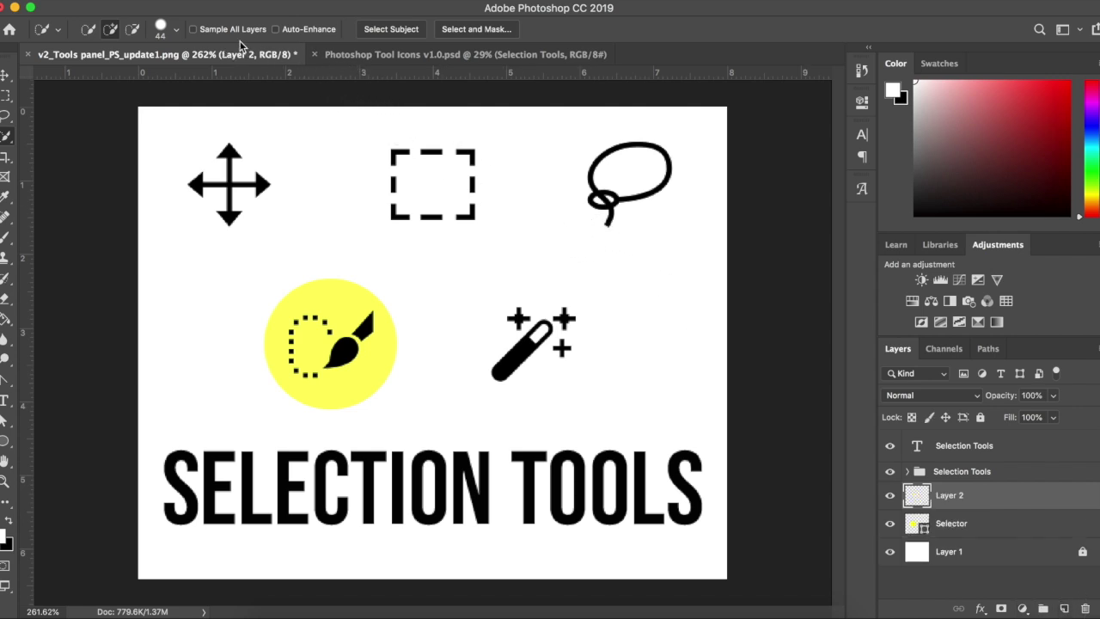
click(194, 30)
Brush a quick selection over the yellow circle, subtract the surrounding white background, and deselect it.
mouse_move(359, 371)
mouse_down()
mouse_move(342, 391)
mouse_move(361, 371)
mouse_move(417, 369)
mouse_move(449, 338)
mouse_move(452, 298)
mouse_move(432, 260)
mouse_up()
click(132, 29)
mouse_move(140, 110)
mouse_down()
mouse_move(237, 150)
mouse_move(514, 205)
mouse_move(575, 277)
mouse_move(604, 386)
mouse_move(568, 497)
mouse_move(422, 523)
mouse_move(297, 518)
mouse_move(314, 496)
mouse_move(458, 424)
mouse_move(467, 234)
mouse_move(439, 297)
mouse_move(446, 371)
mouse_move(391, 422)
mouse_move(416, 383)
mouse_move(432, 308)
mouse_move(408, 414)
mouse_move(442, 260)
mouse_up()
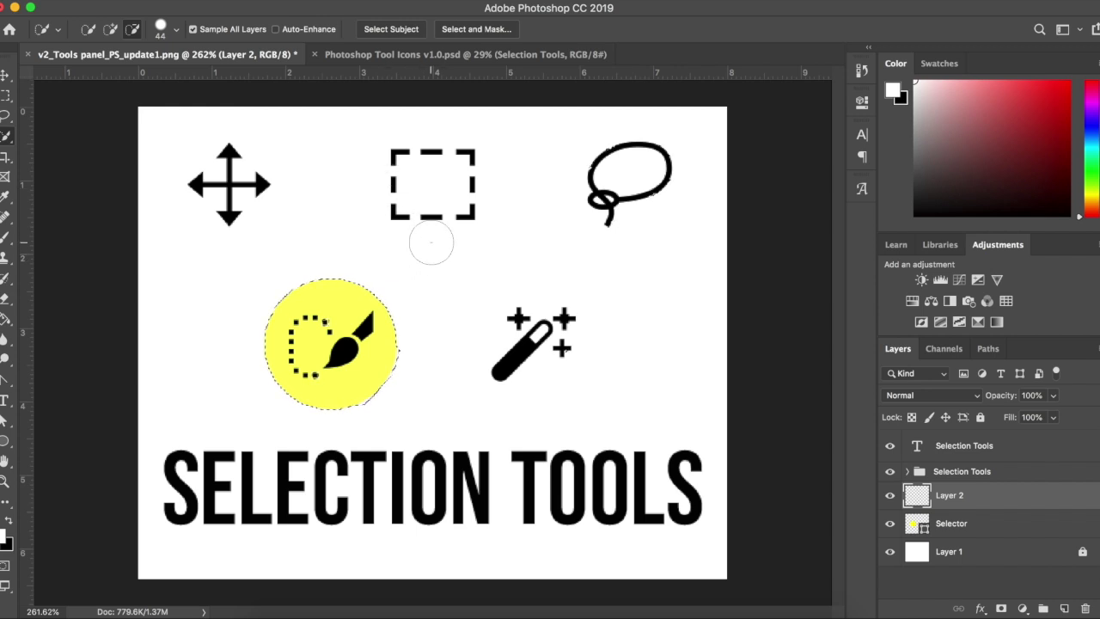
key(super+d)
Move the Selector layer's yellow circle onto the magic wand icon and apply the transform.
click(6, 76)
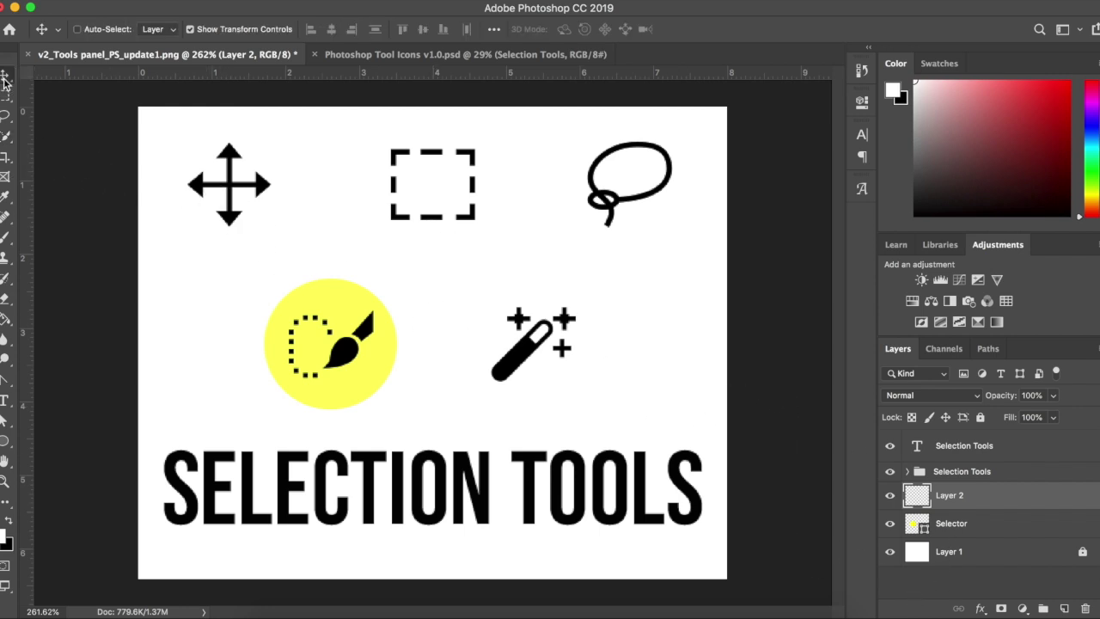
click(951, 523)
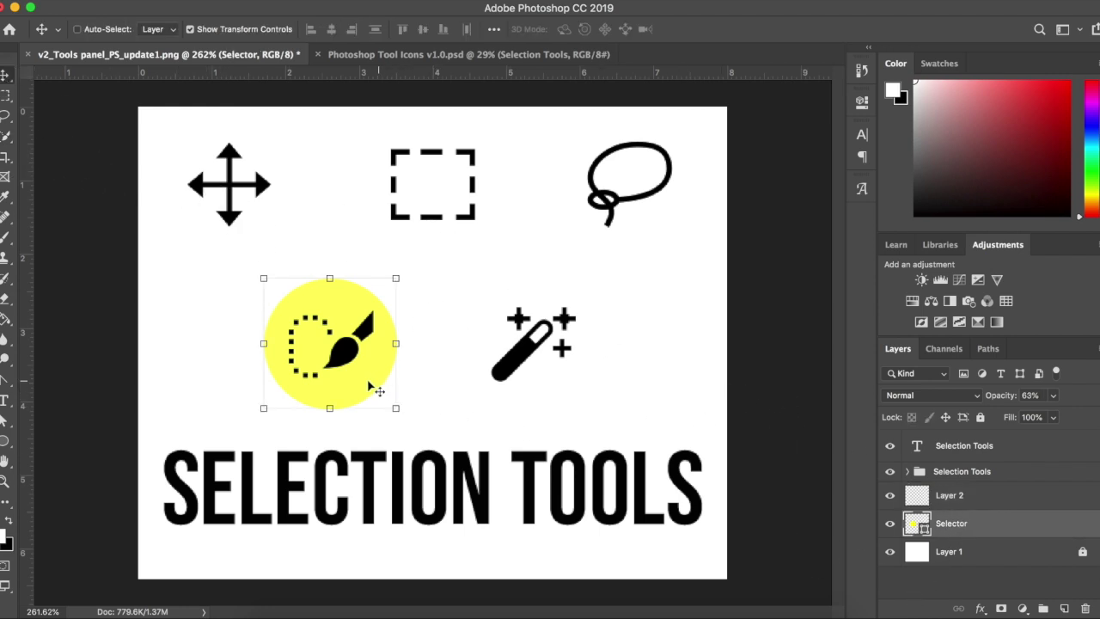
key(super+t)
drag(366, 378, 568, 382)
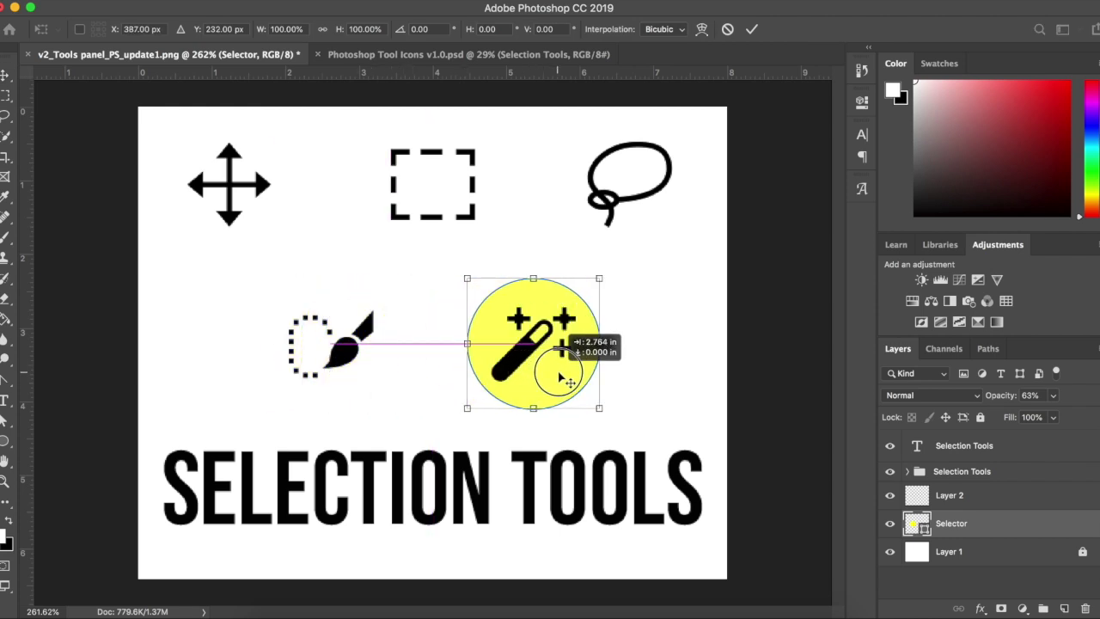
drag(564, 375, 564, 377)
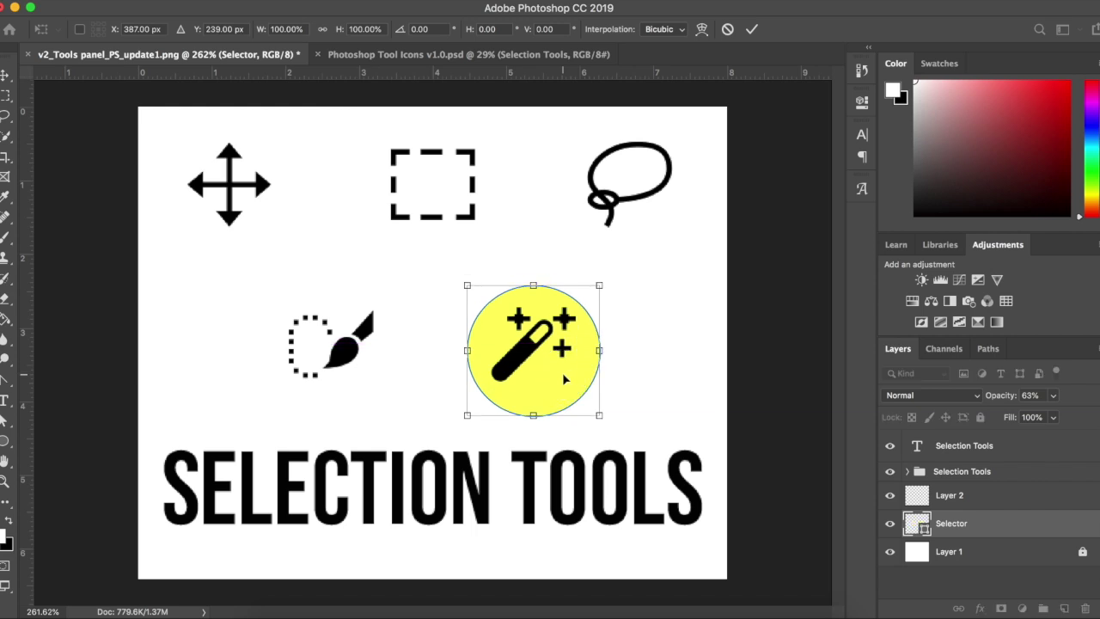
click(750, 31)
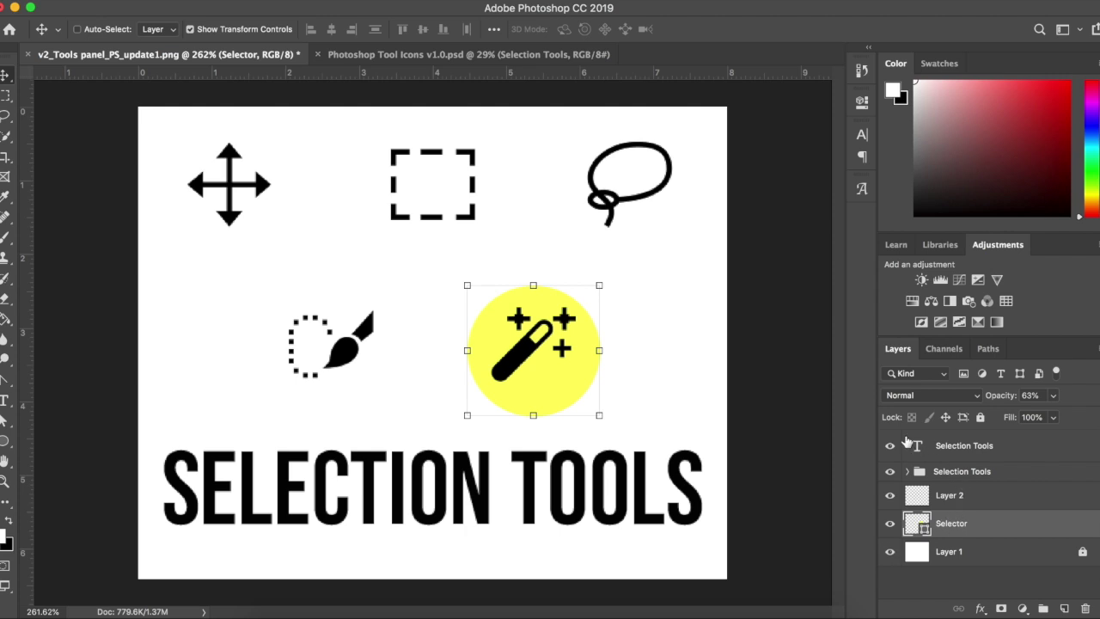
Make Layer 2 the active layer and switch from the Quick Selection tool to the Magic Wand tool.
click(980, 495)
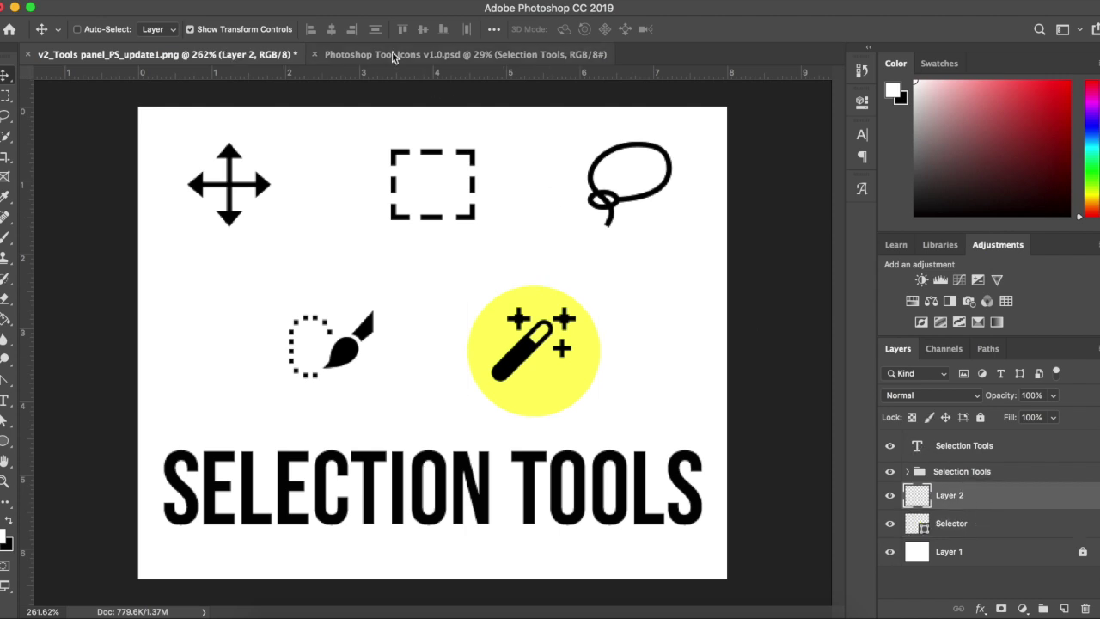
click(6, 140)
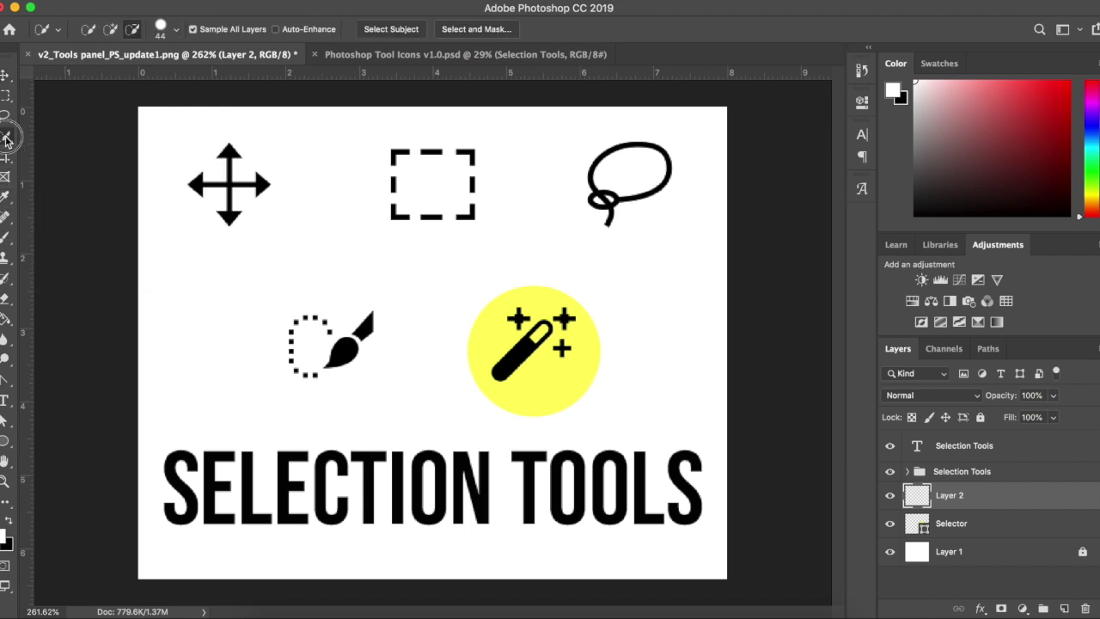
click(46, 150)
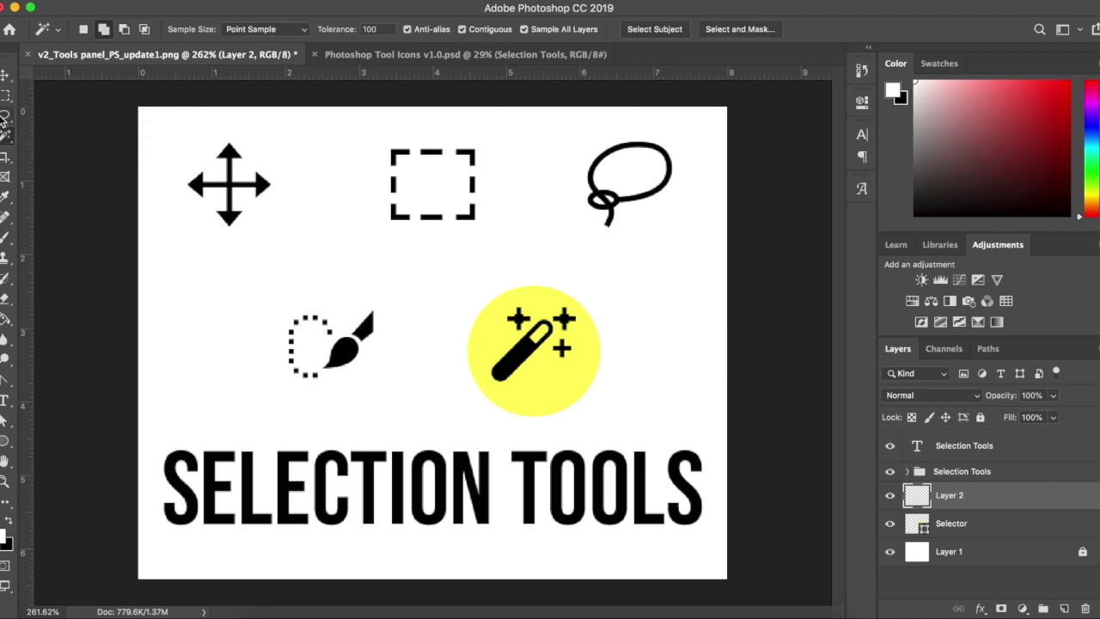
click(7, 143)
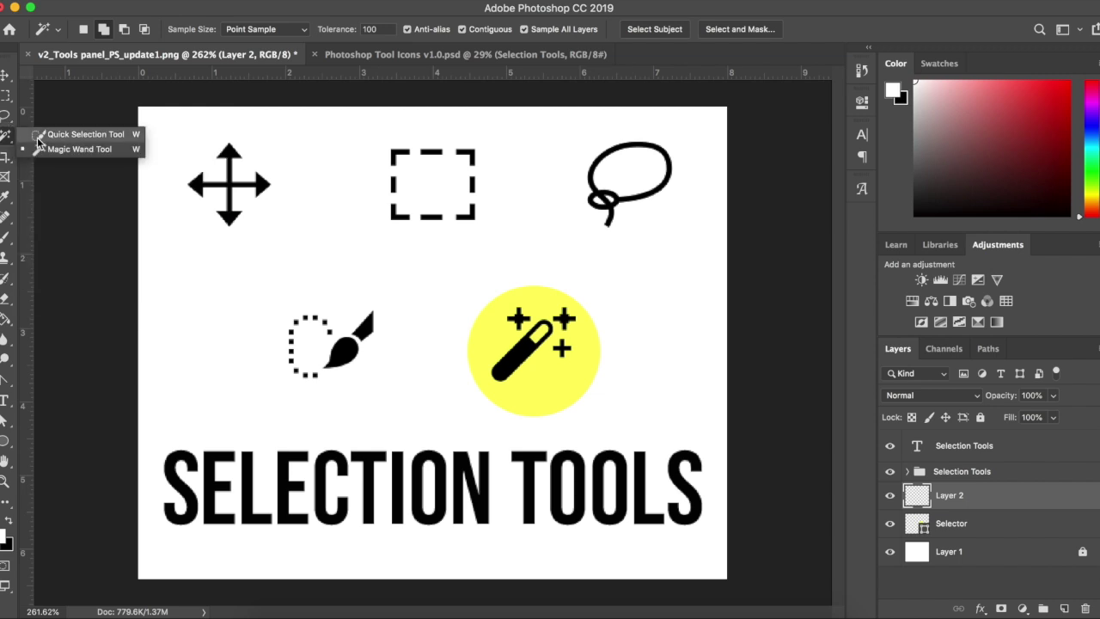
click(37, 136)
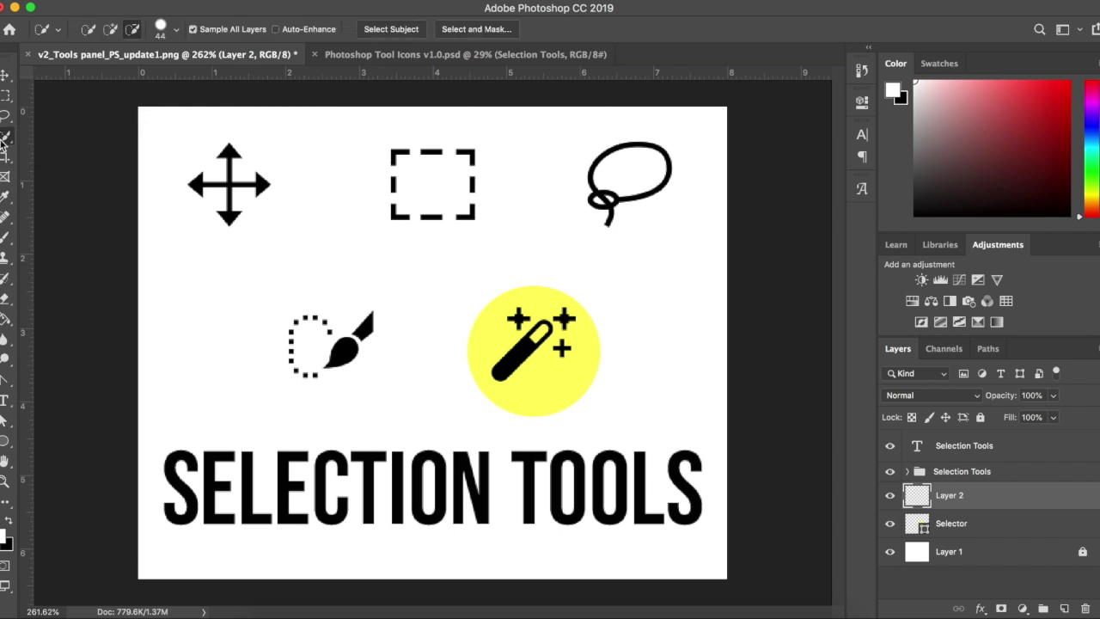
click(5, 140)
click(43, 149)
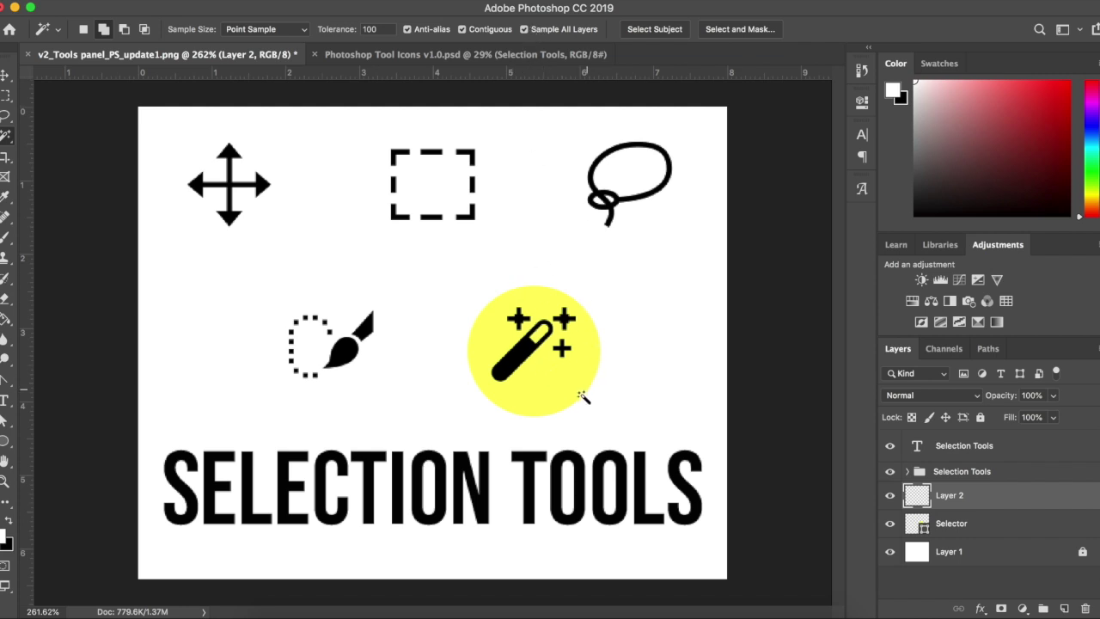
Select the yellow circle around the wand icon with the Magic Wand tool, inspect its edge, and deselect it.
click(548, 389)
key(super+plus)
key(super+plus)
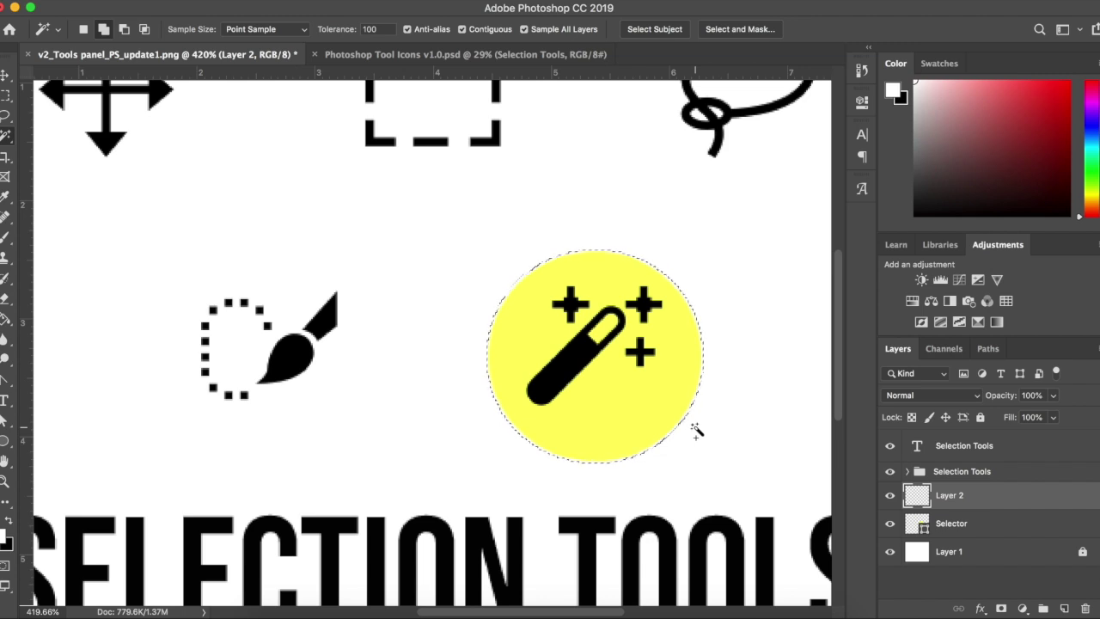
key(super+0)
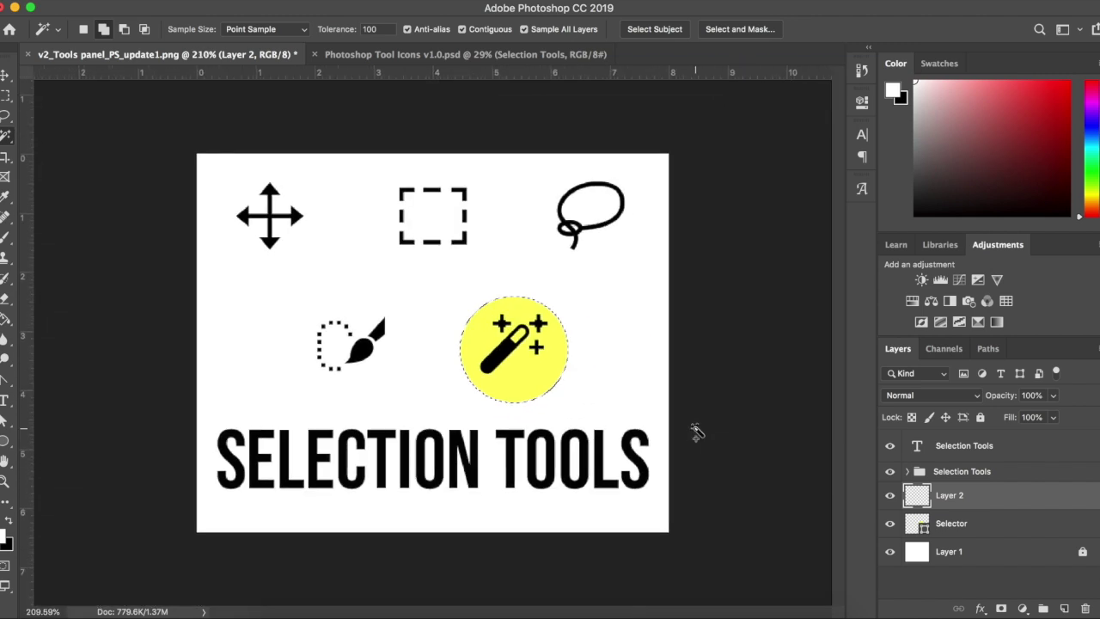
key(super+d)
key(super+equal)
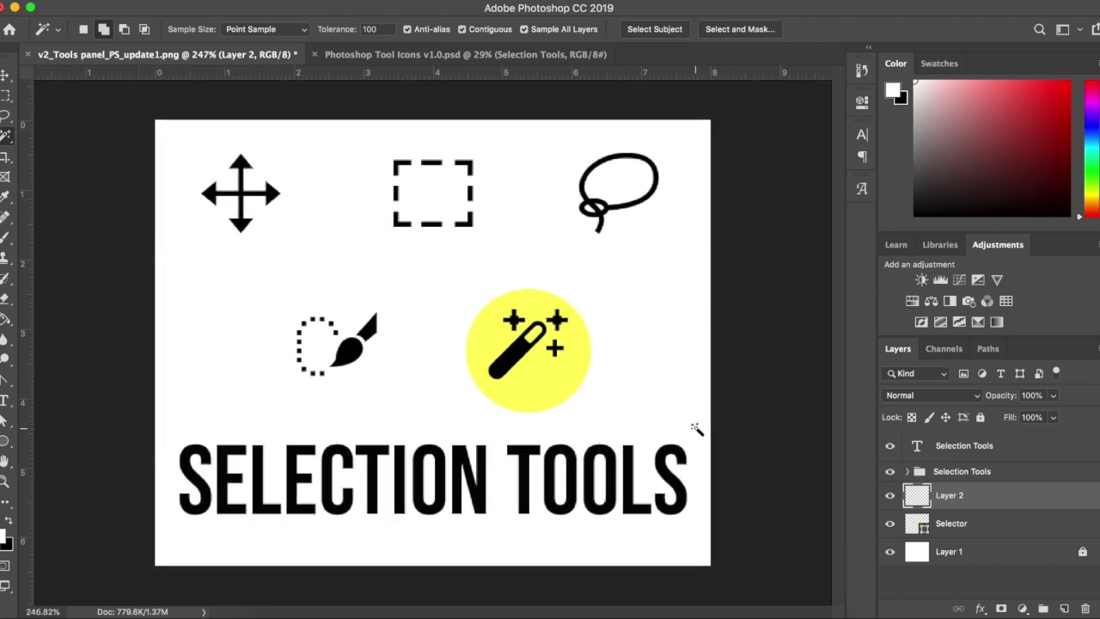